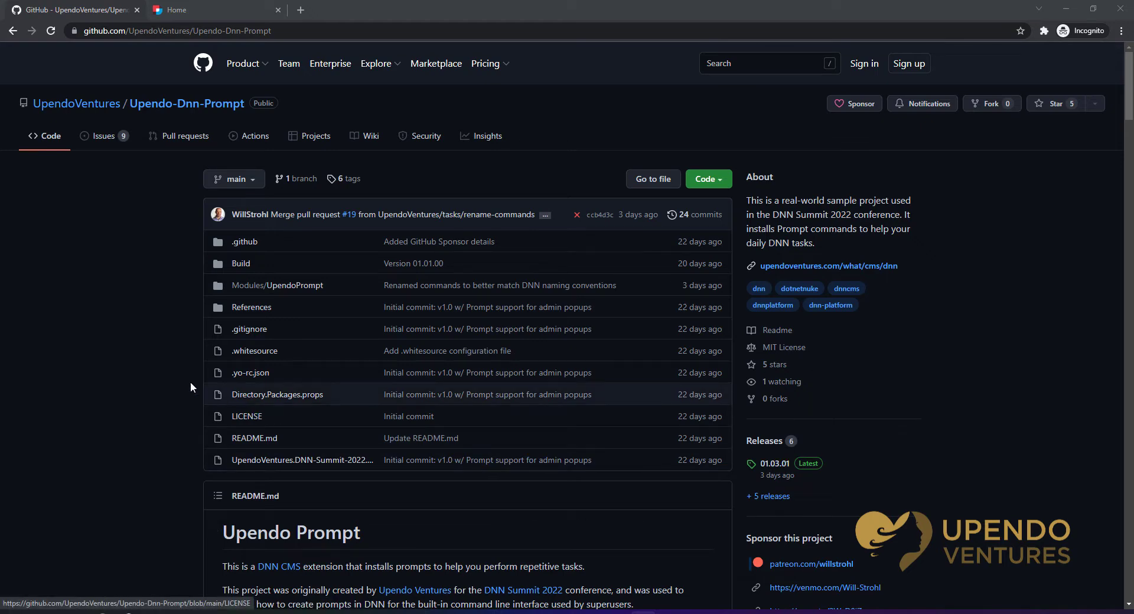
Review the Upendo Prompt README, including background and solution notes, and open the repository's wiki page of prompt commands.
scroll(176, 388, "down", 1)
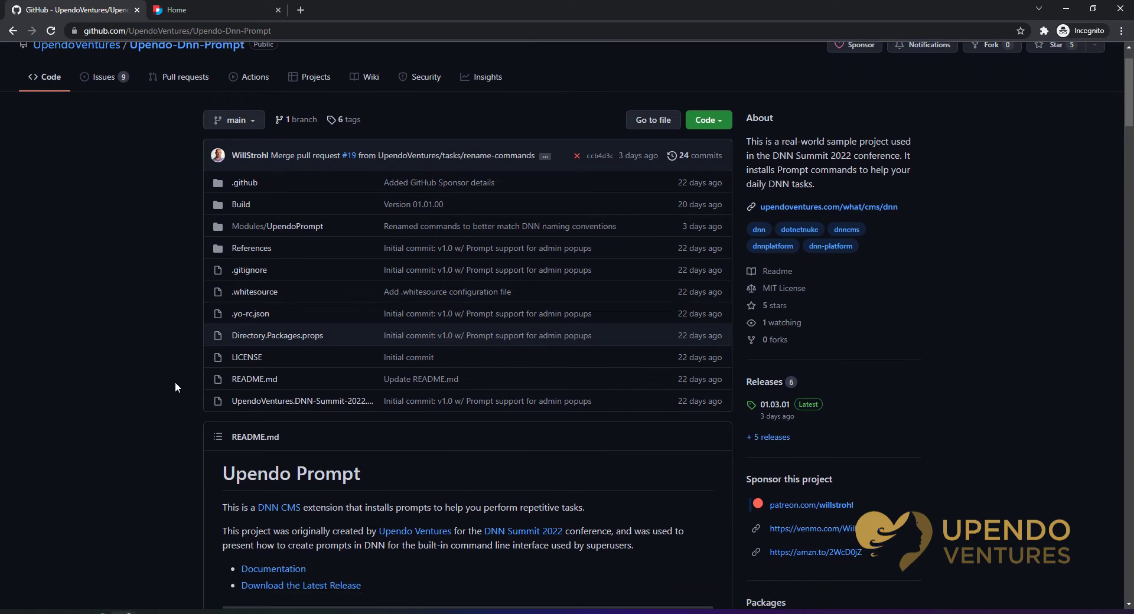
scroll(175, 387, "down", 1)
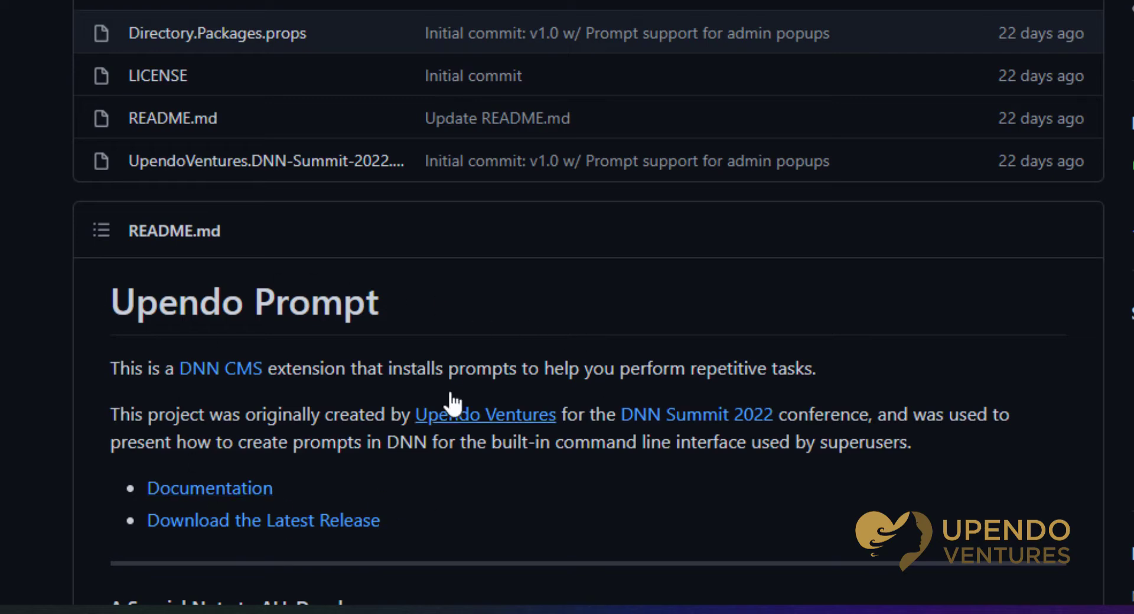
scroll(332, 349, "down", 3)
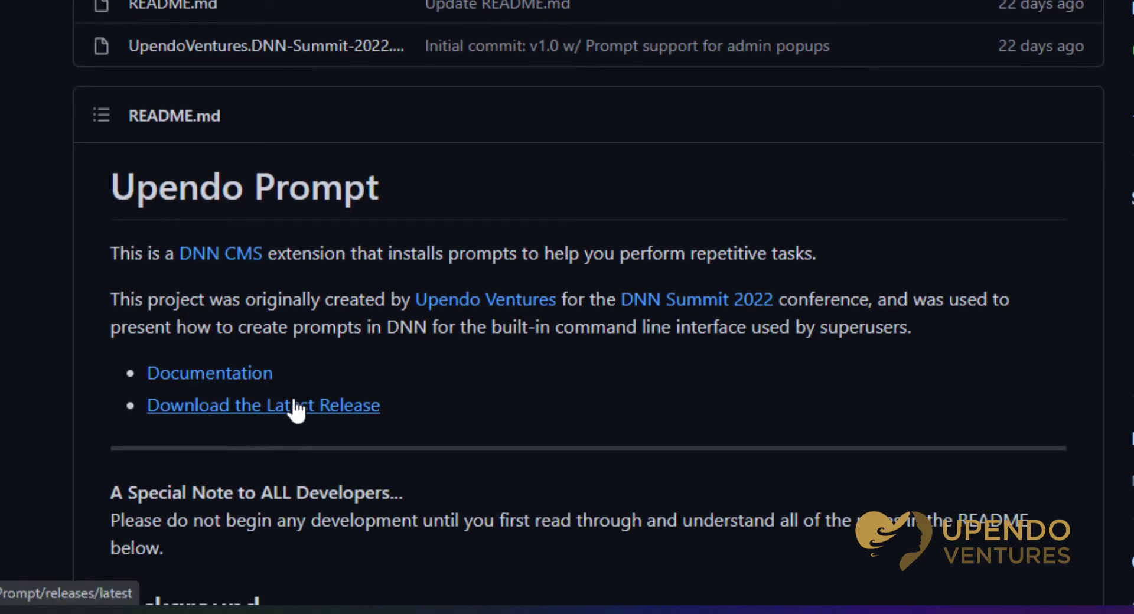
scroll(76, 380, "down", 3)
scroll(568, 308, "down", 3)
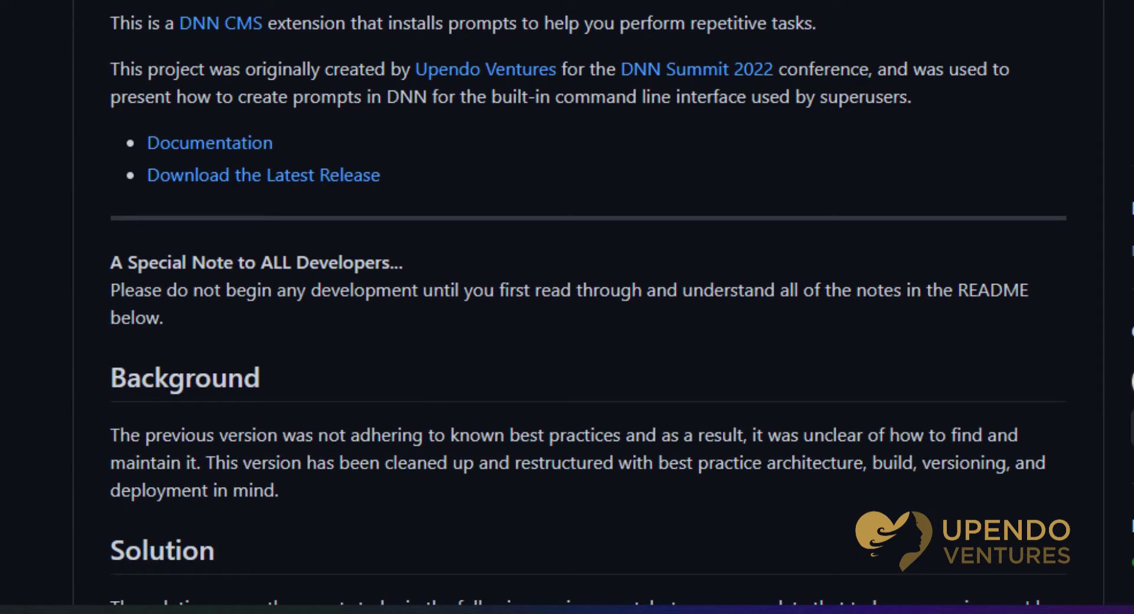
scroll(567, 308, "down", 4)
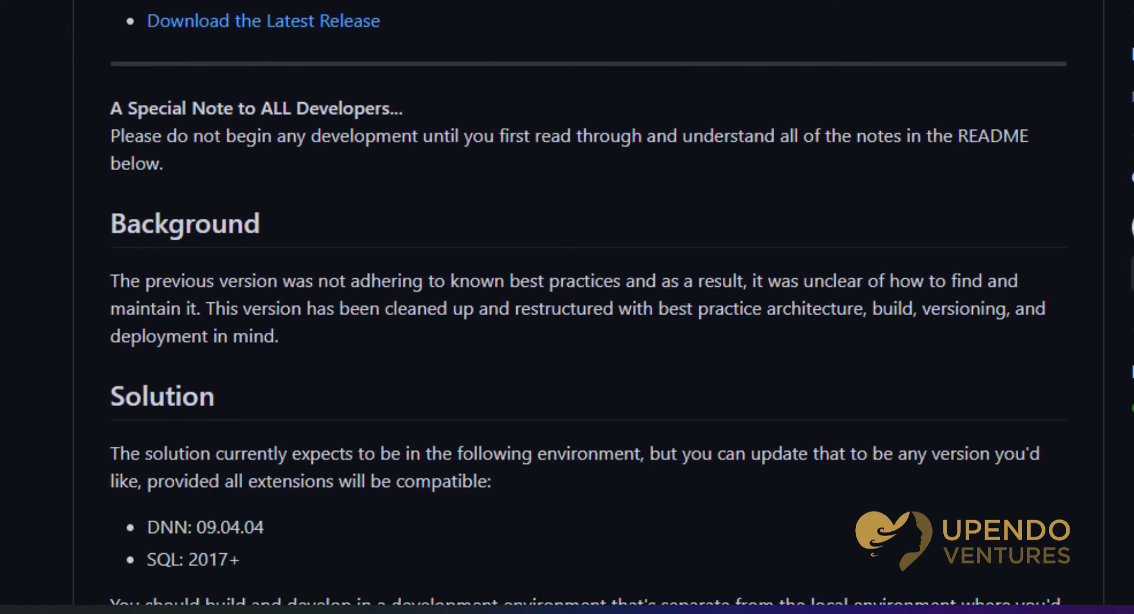
scroll(567, 308, "up", 15)
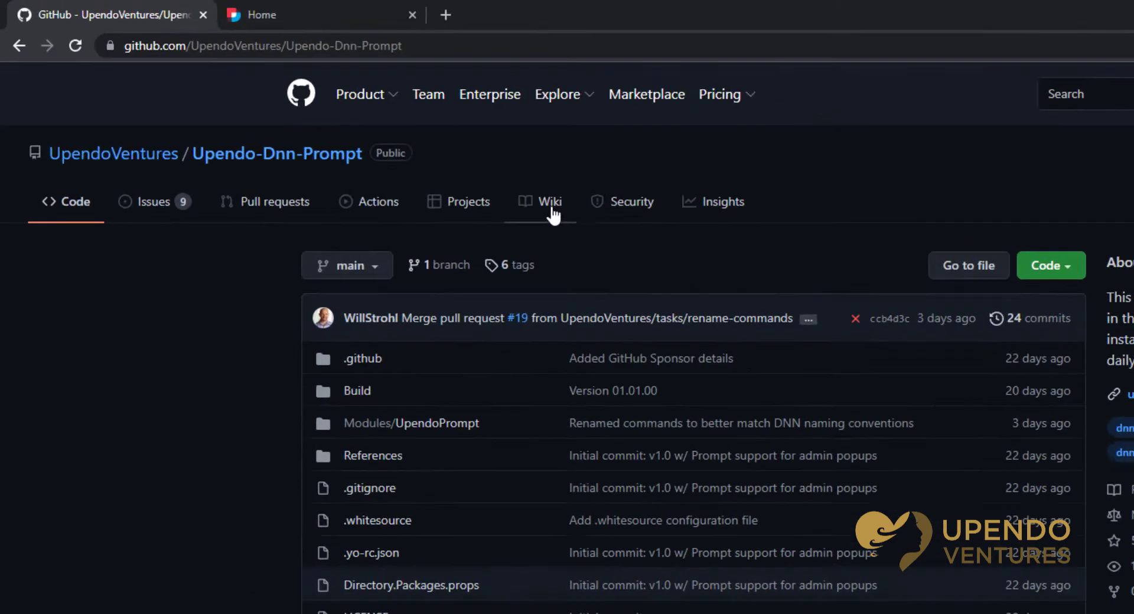
left_click(371, 140)
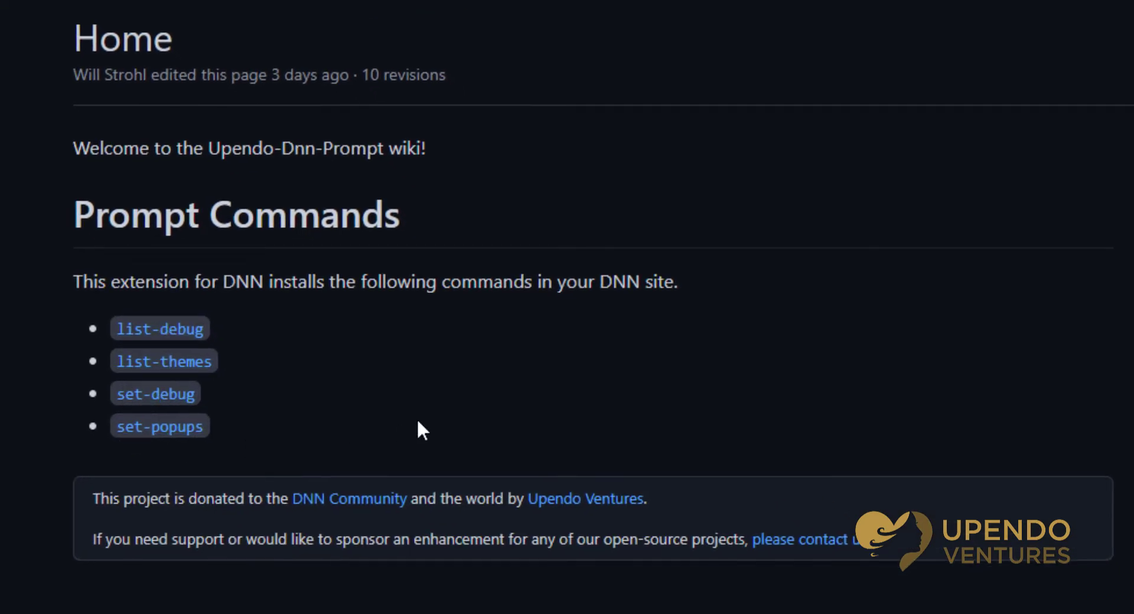
Switch to the DNN site and view the module settings popup of the CONNECT and PARTICIPATE module, closing it unchanged.
left_click(239, 13)
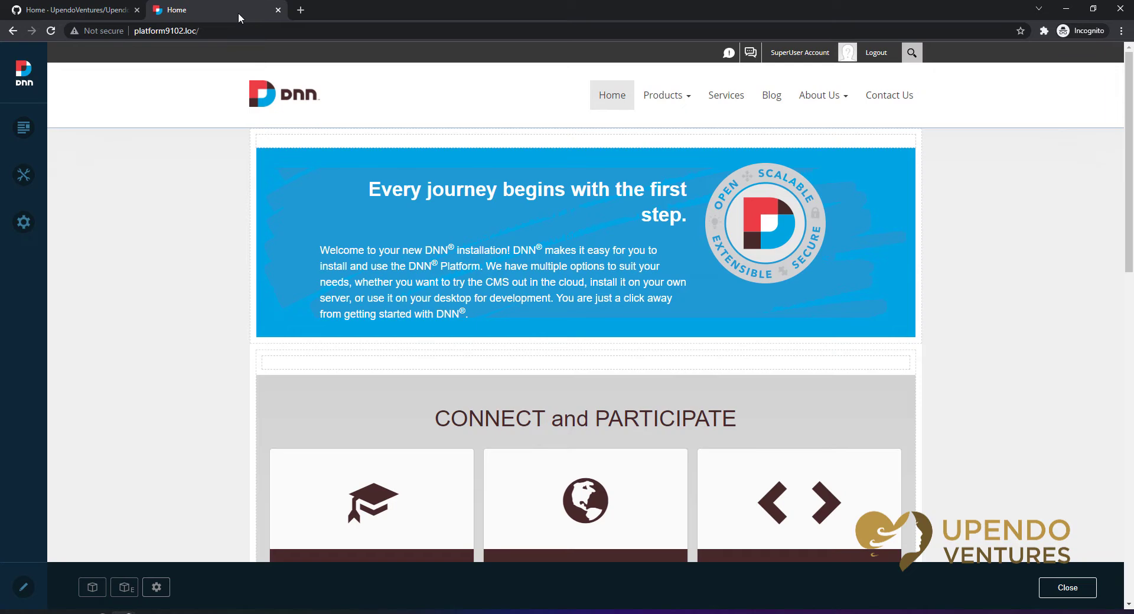
mouse_move(865, 363)
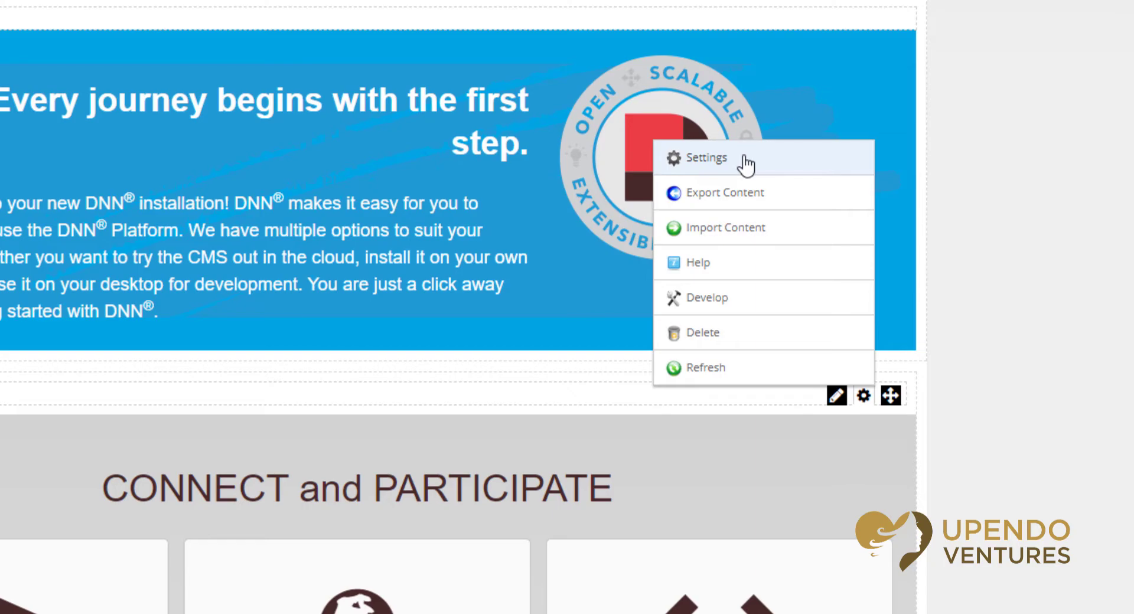
left_click(744, 161)
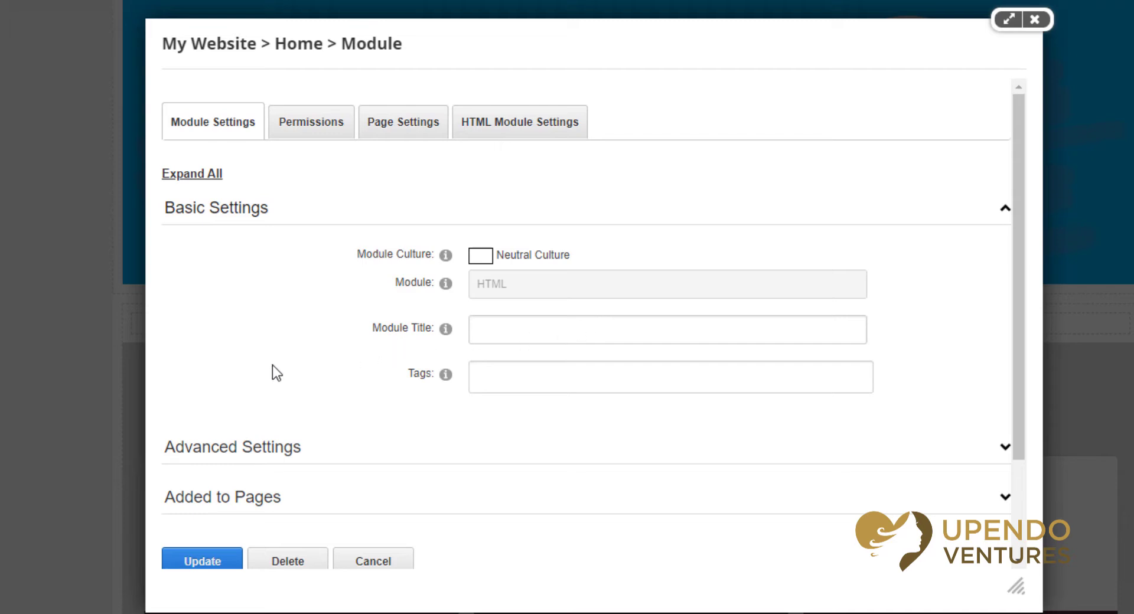
left_click(1035, 19)
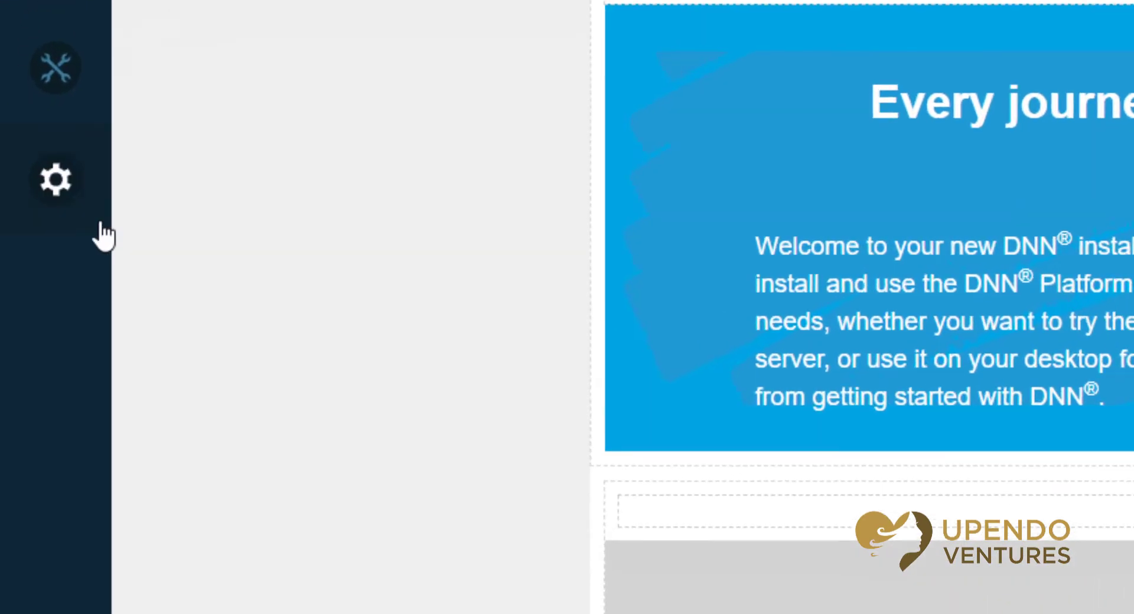
Open the DNN Prompt console, run set-popups without arguments, and check the site's login in the other browser, returning to its home page.
mouse_move(24, 223)
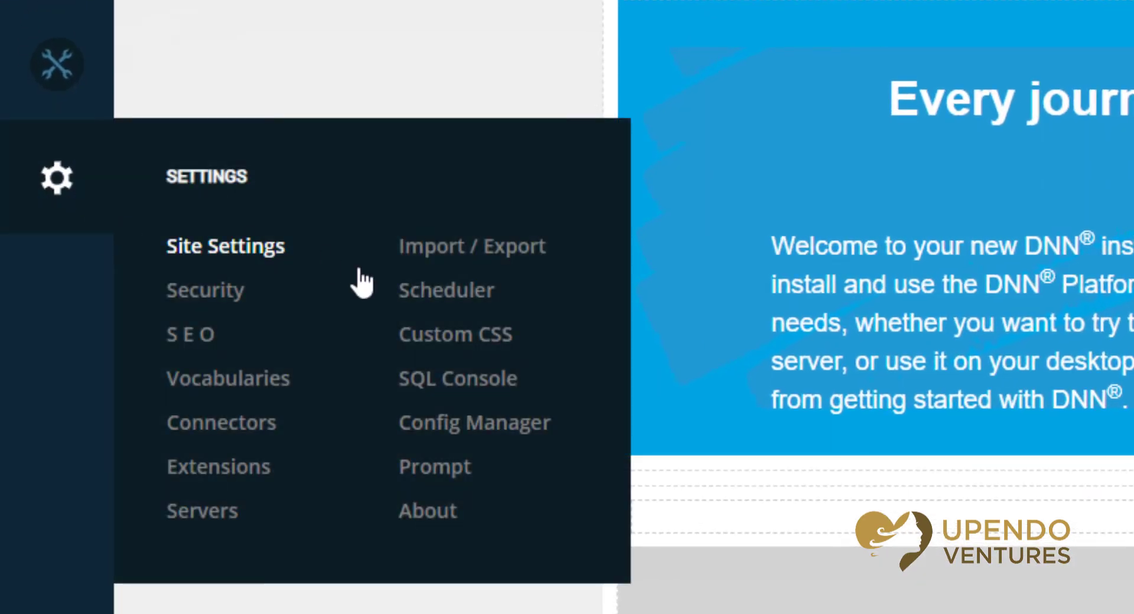
left_click(453, 479)
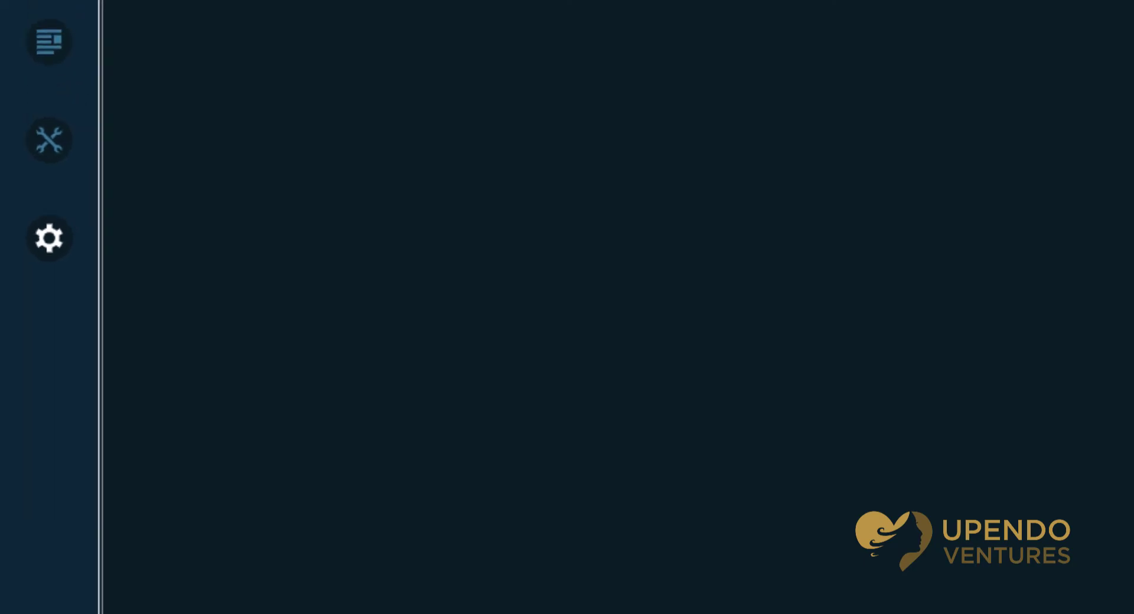
type("set-popups")
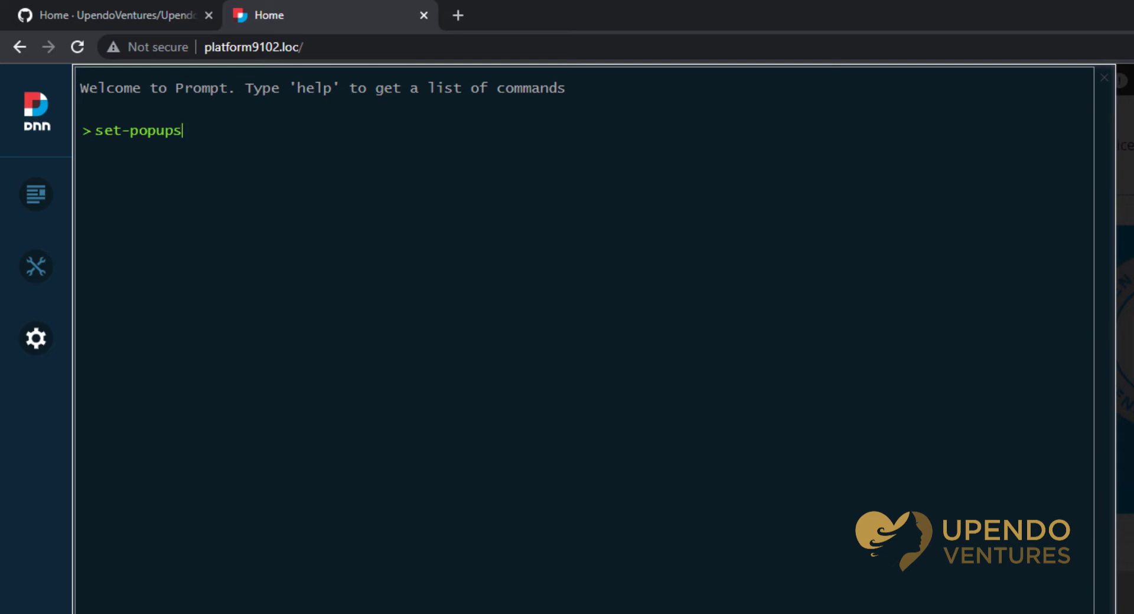
key("Return")
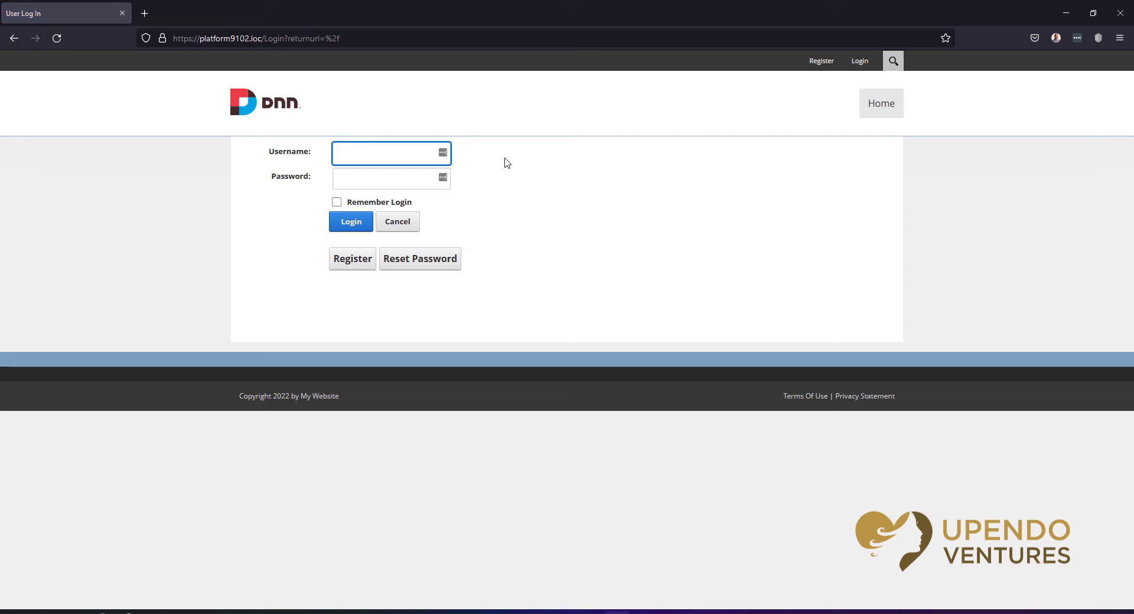
left_click(271, 110)
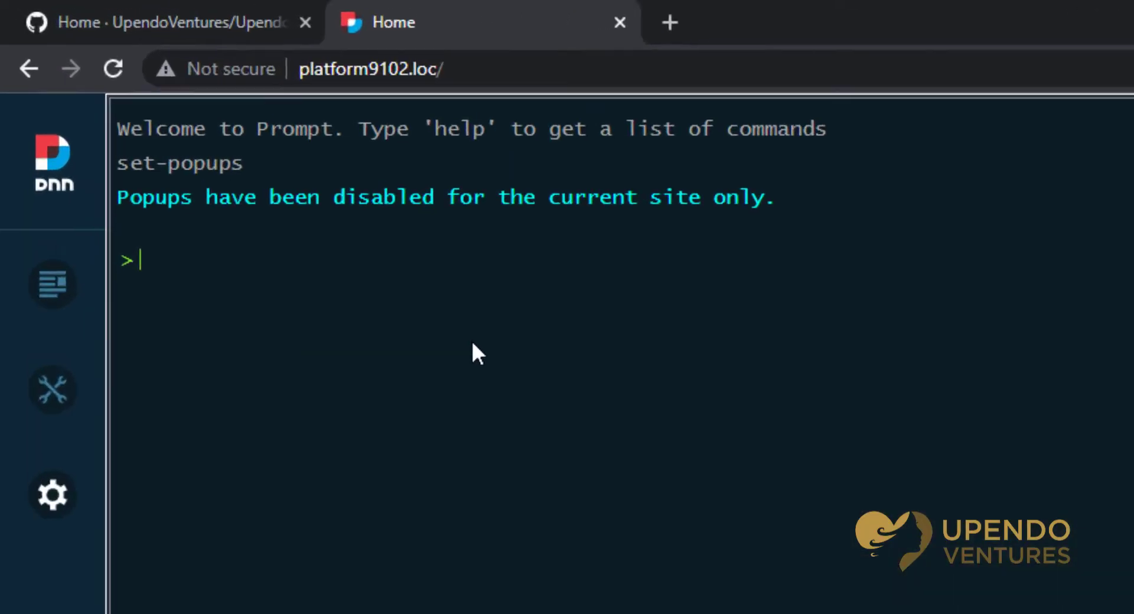
Enable popups for every site by running set-popups --mode enable --scope all in the Prompt console.
type("set-popips")
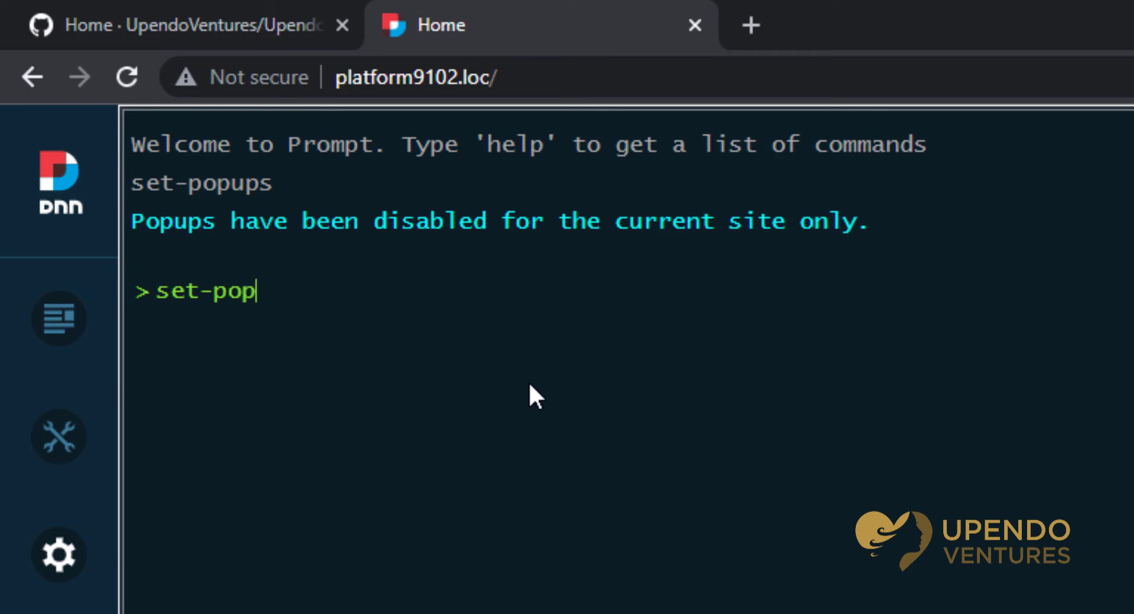
key("BackSpace")
key("BackSpace")
key("BackSpace")
type("ups --mode ")
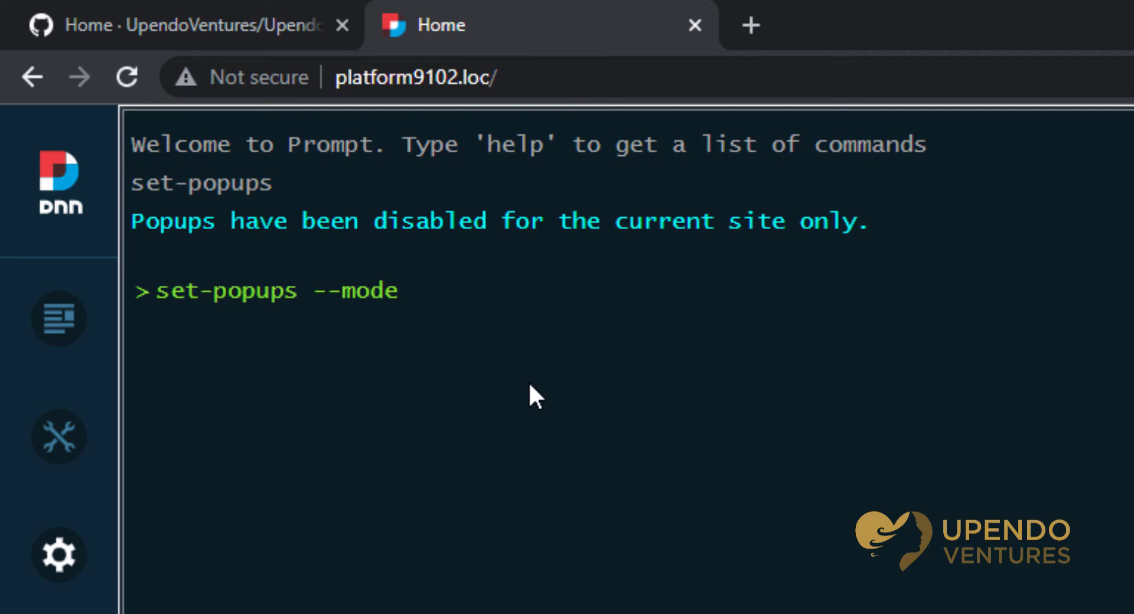
type("enable")
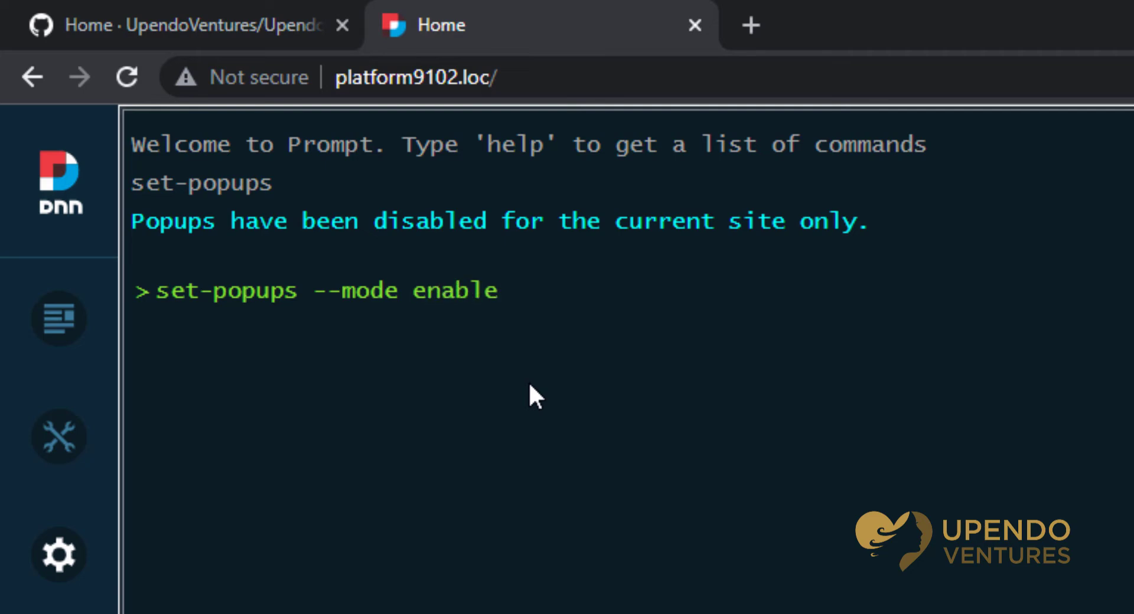
type(" --scope cu")
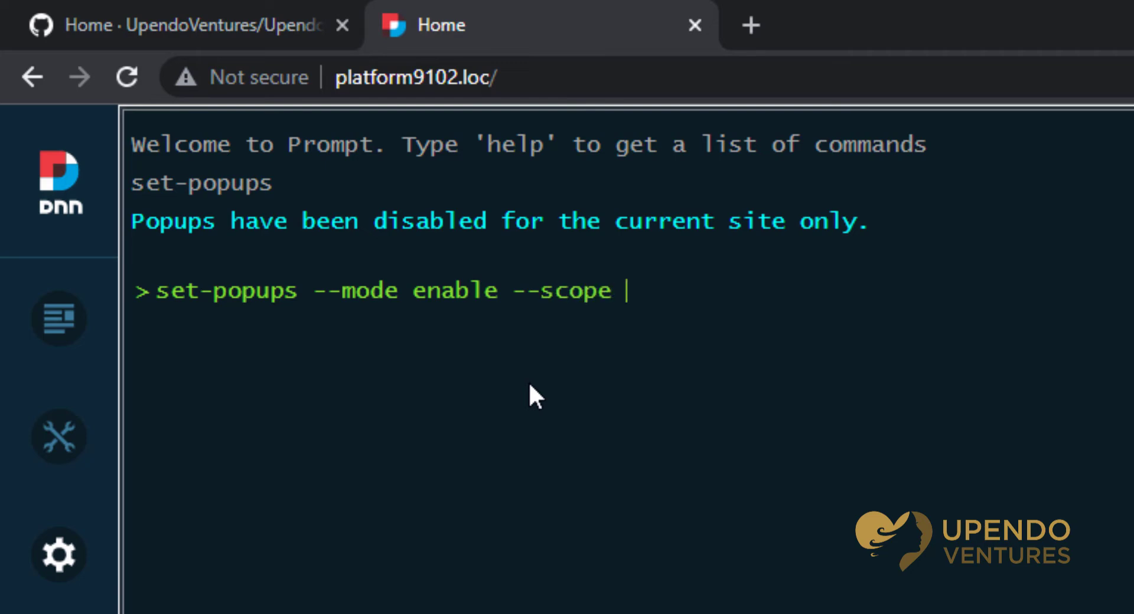
type("rrent")
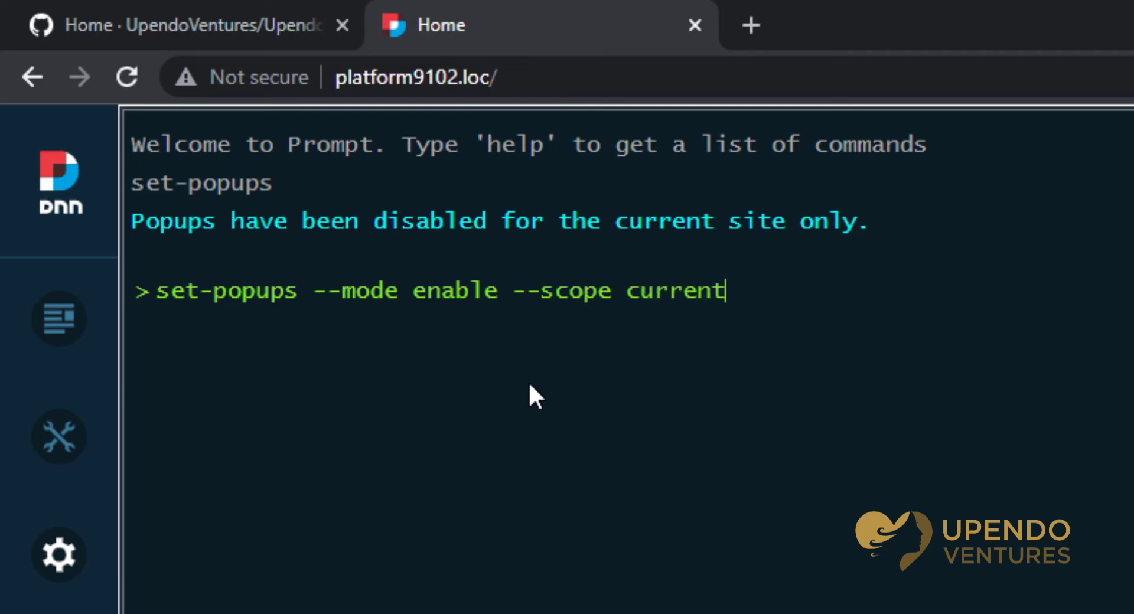
key("BackSpace")
key("BackSpace")
key("BackSpace")
key("BackSpace")
key("BackSpace")
key("BackSpace")
key("BackSpace")
type("all")
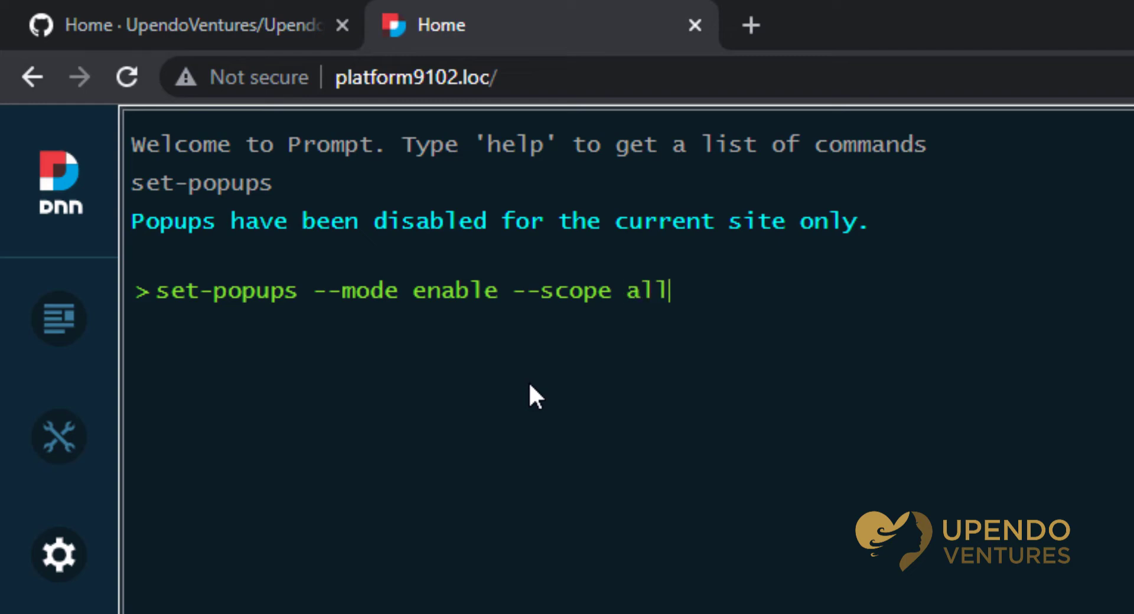
key("Return")
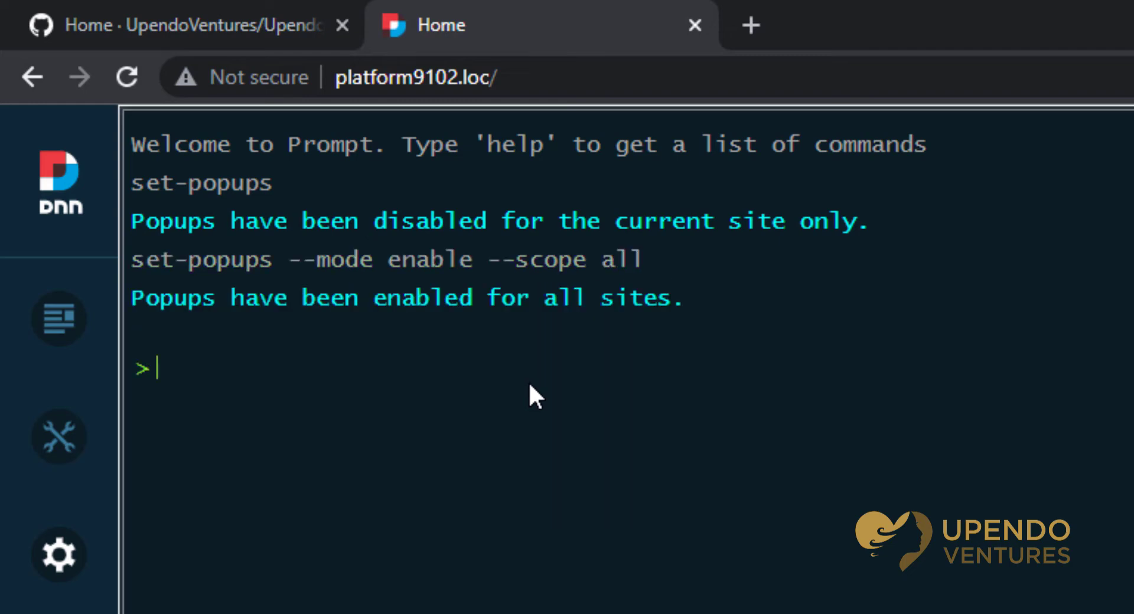
Recall the last command, change its mode to disable, and run set-popups --mode disable --scope all.
key("Up")
key("ctrl+Left")
key("ctrl+Left")
key("ctrl+Left")
key("ctrl+Left")
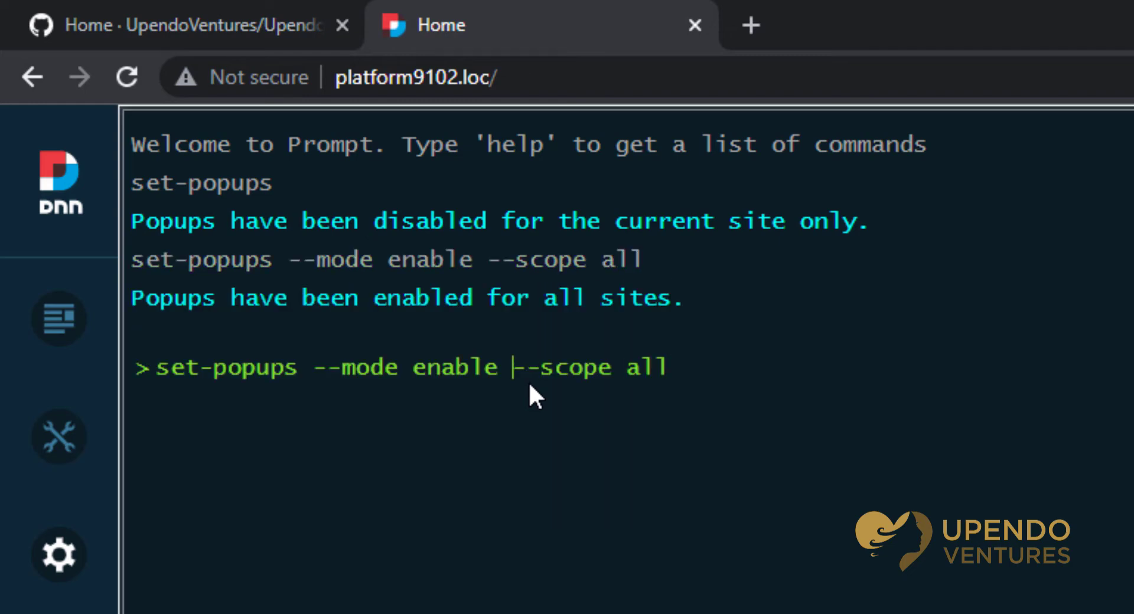
key("shift+Right")
key("shift+Right")
type("dis")
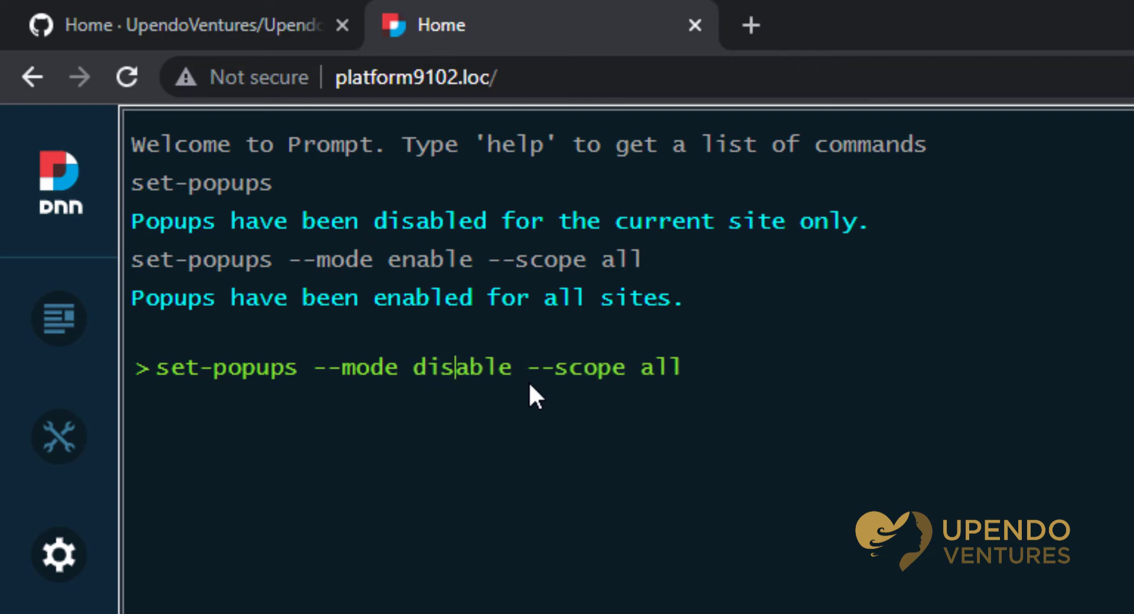
key("Return")
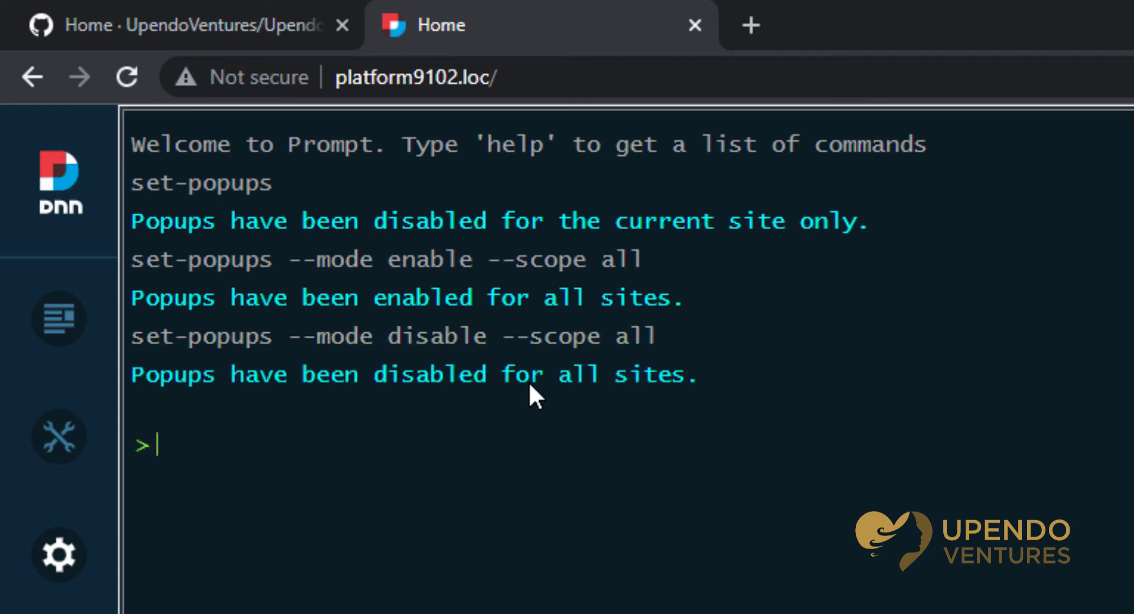
Recall the earlier set-popups --mode enable --scope all command from the history and run it again.
key("Up")
key("Up")
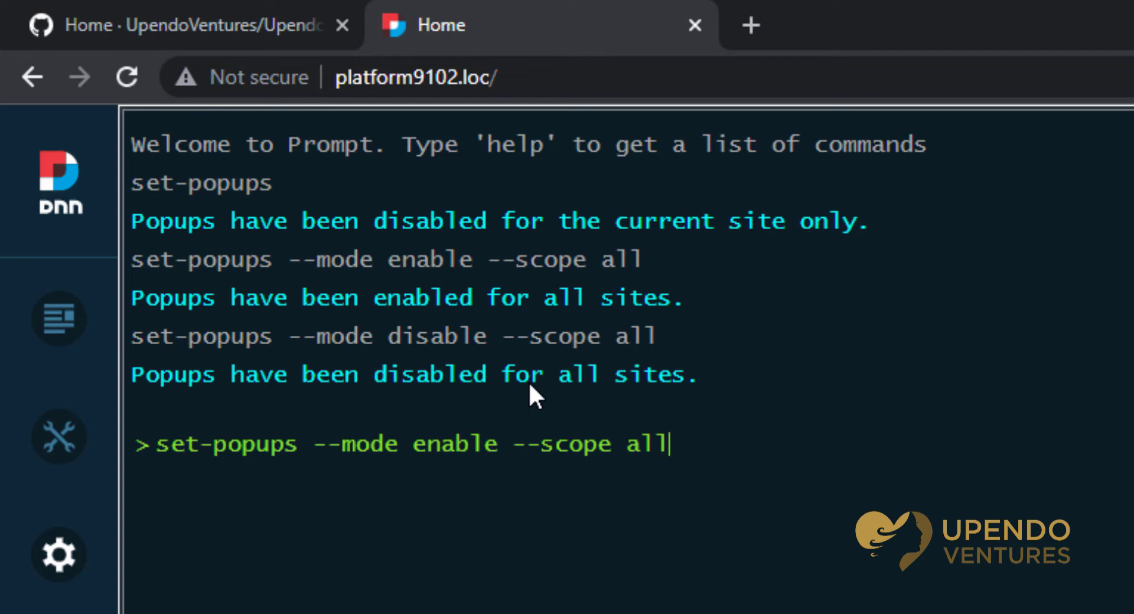
key("Return")
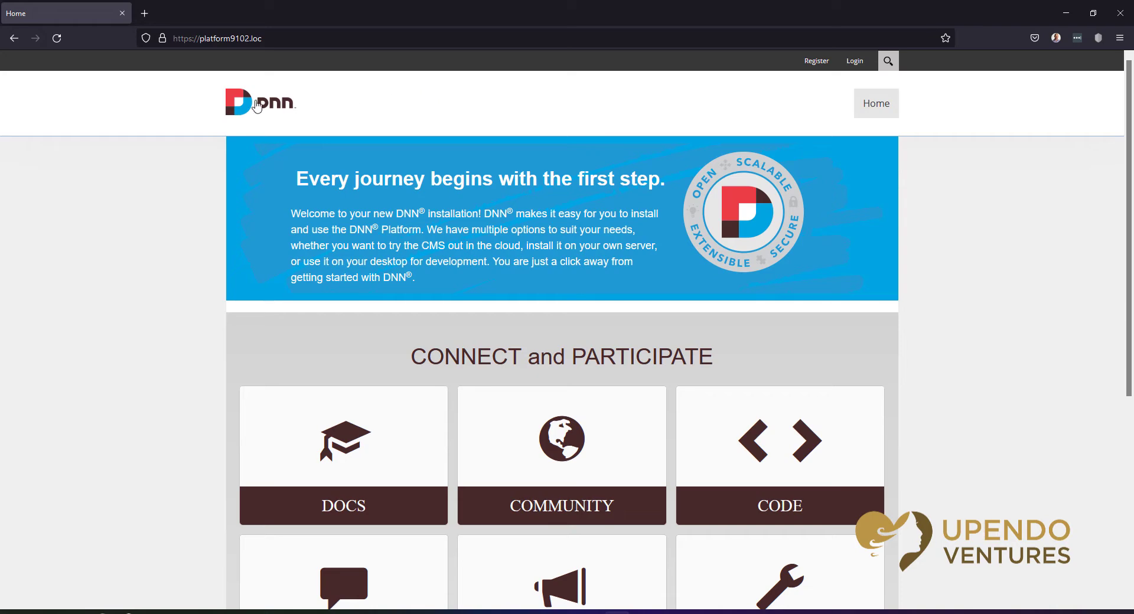
Reload the site's home page in the other browser, open the login to check its popup, and close it.
left_click(256, 106)
left_click(861, 62)
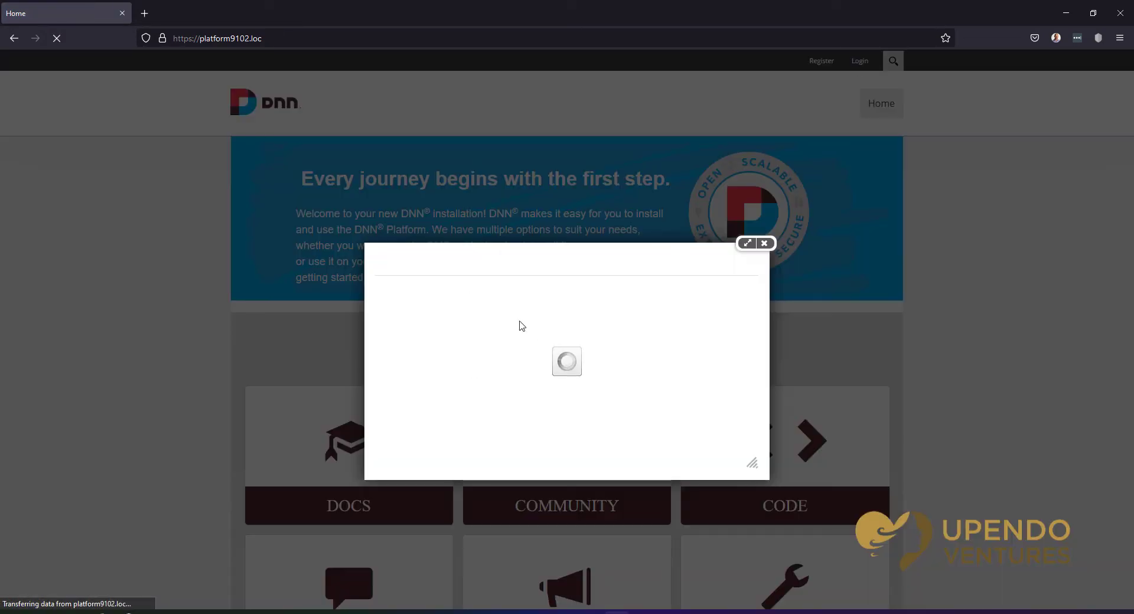
left_click(765, 243)
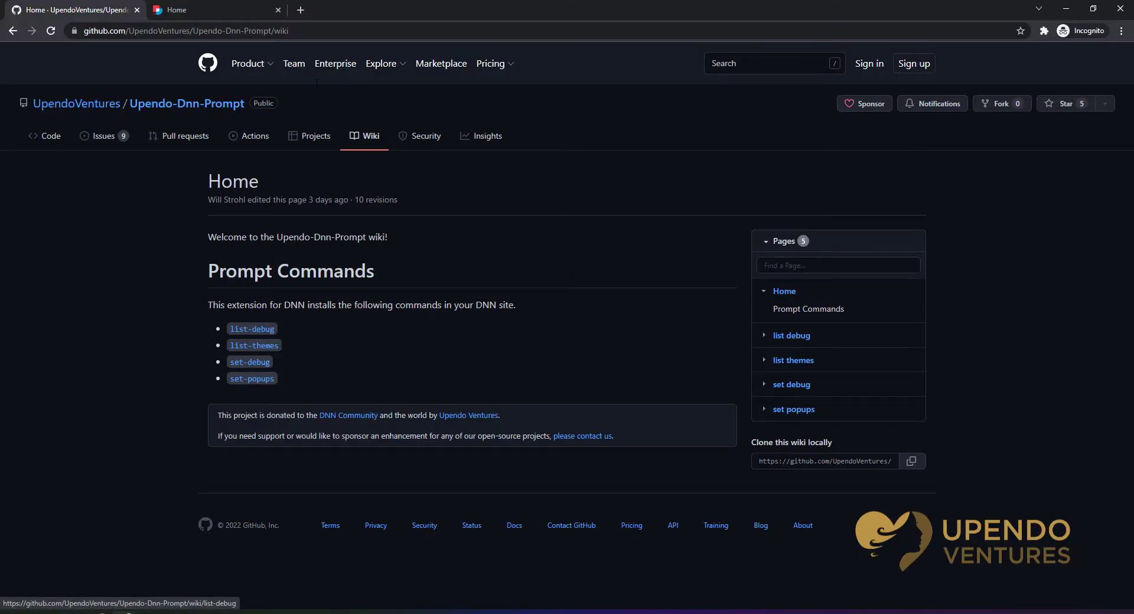
Return to the DNN Prompt console and list the site's debugging status with list-debug.
left_click(212, 8)
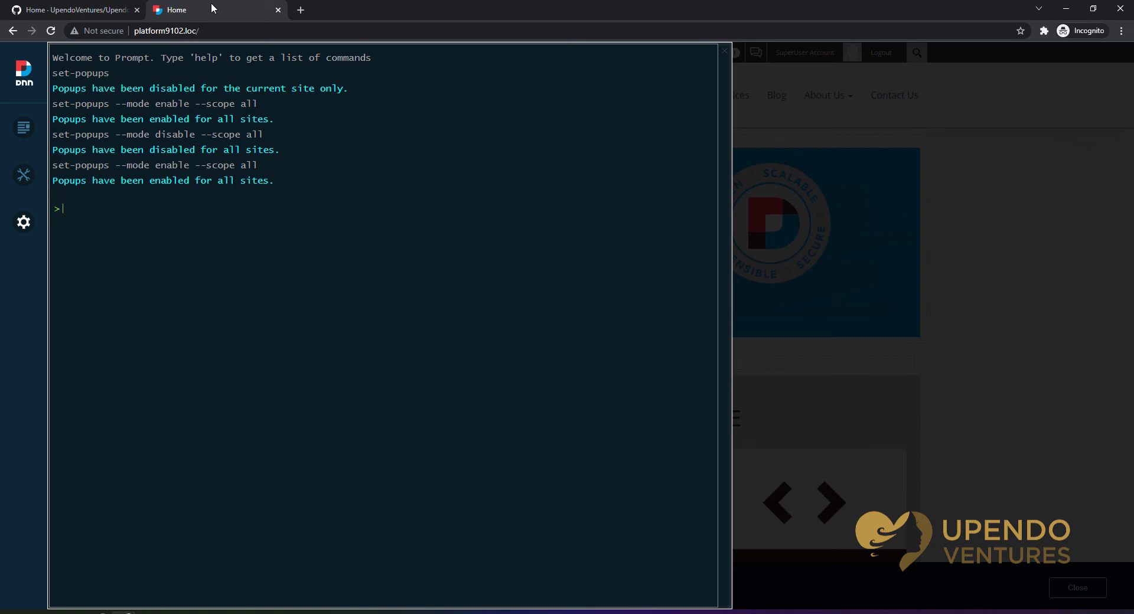
type("list-deb")
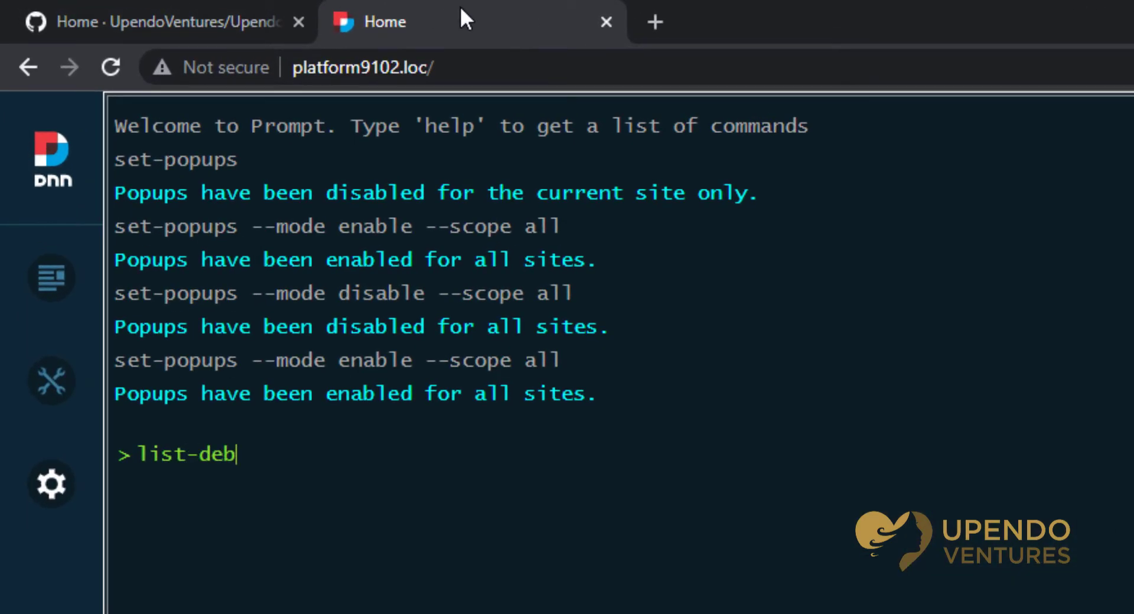
type("ug")
key("Return")
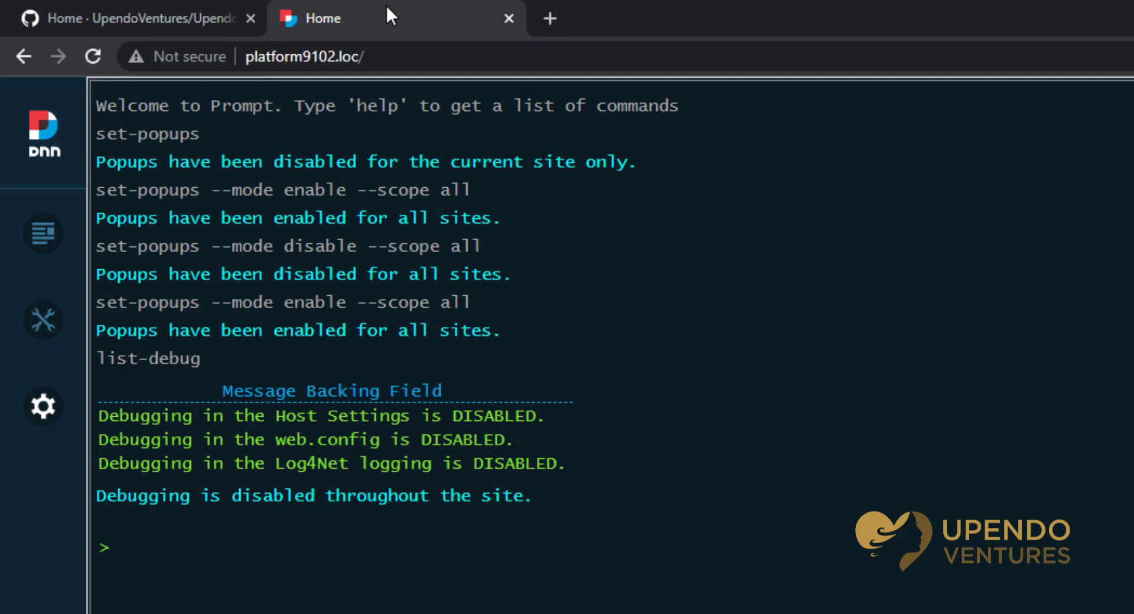
Enter set-debug in the Prompt console, review the command's GitHub wiki page down to its usage details, and run the command.
type("set-debug")
left_click(130, 19)
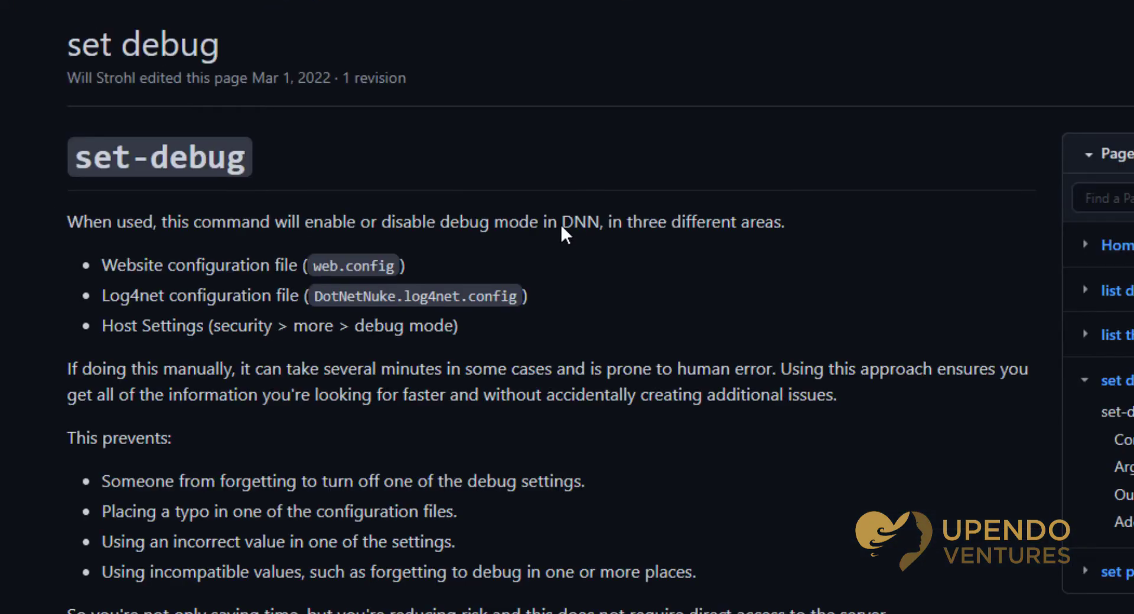
scroll(562, 230, "down", 3)
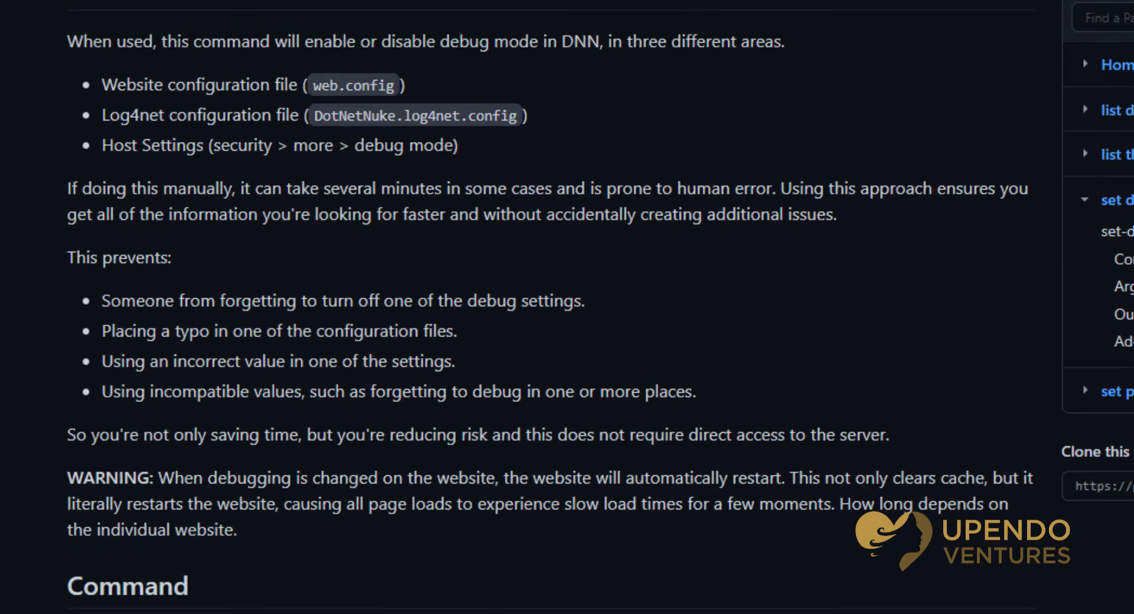
scroll(551, 308, "down", 2)
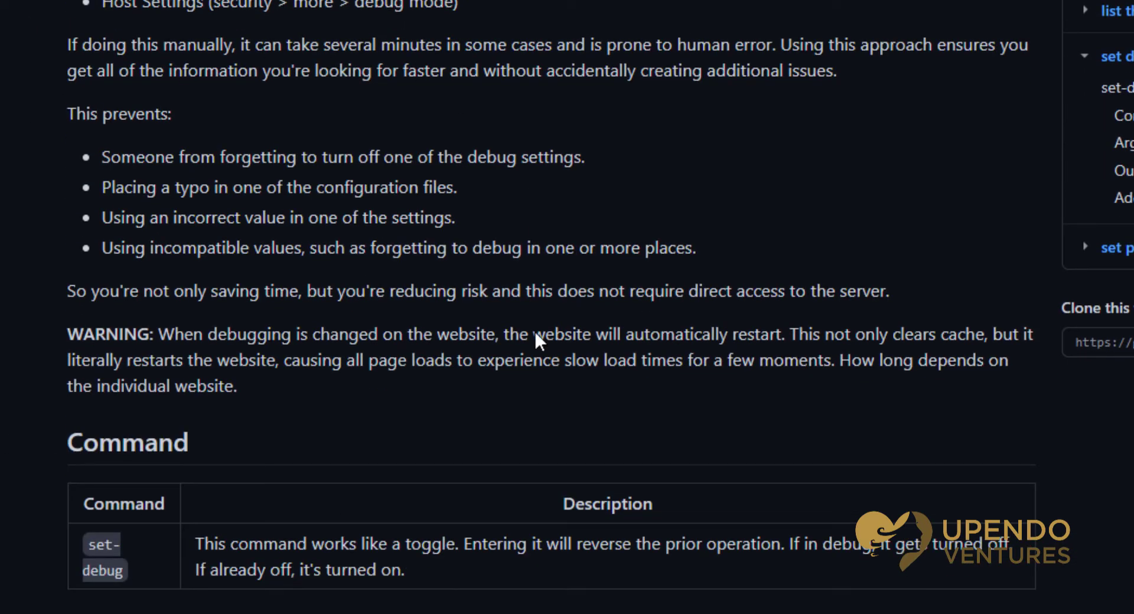
scroll(472, 307, "down", 2)
scroll(962, 430, "down", 5)
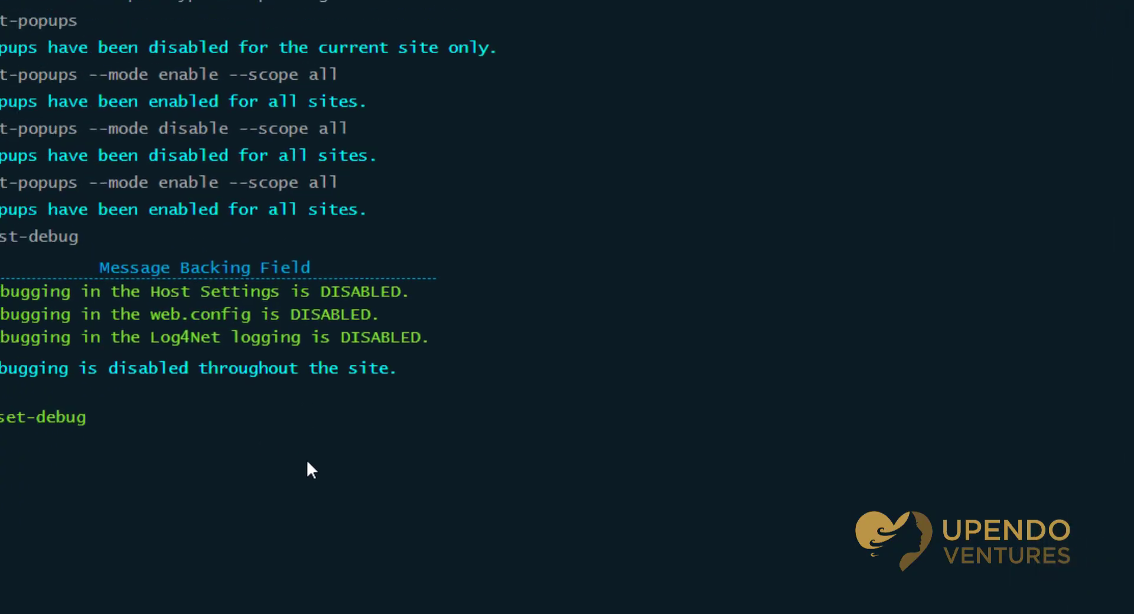
key("Return")
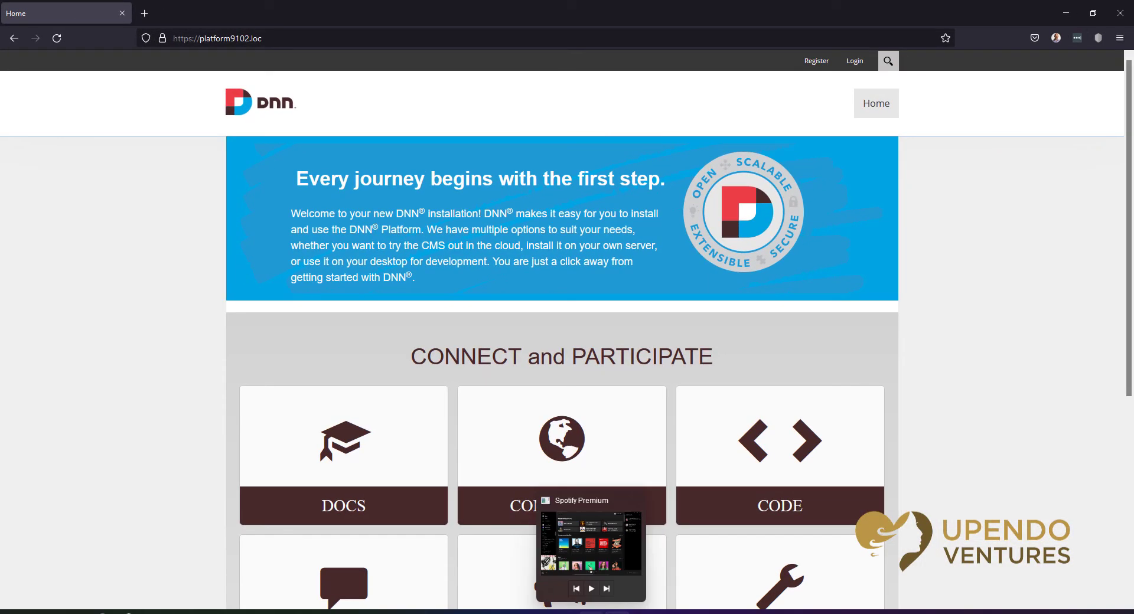
Reload the site's home page in the other browser, and rerun list-debug from the Prompt console's command history.
key("F5")
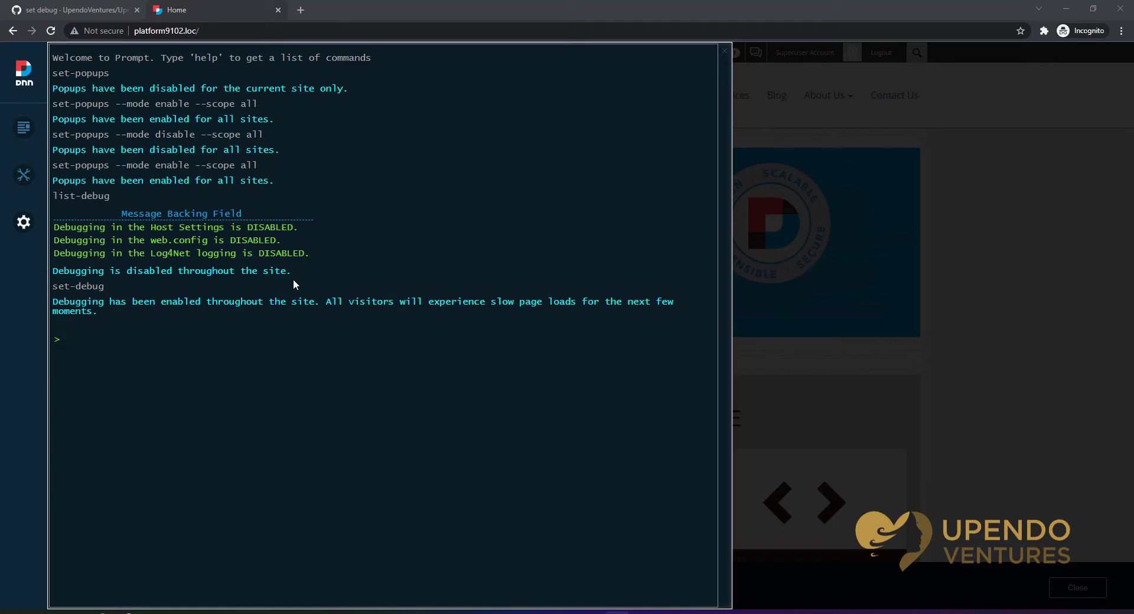
left_click(310, 362)
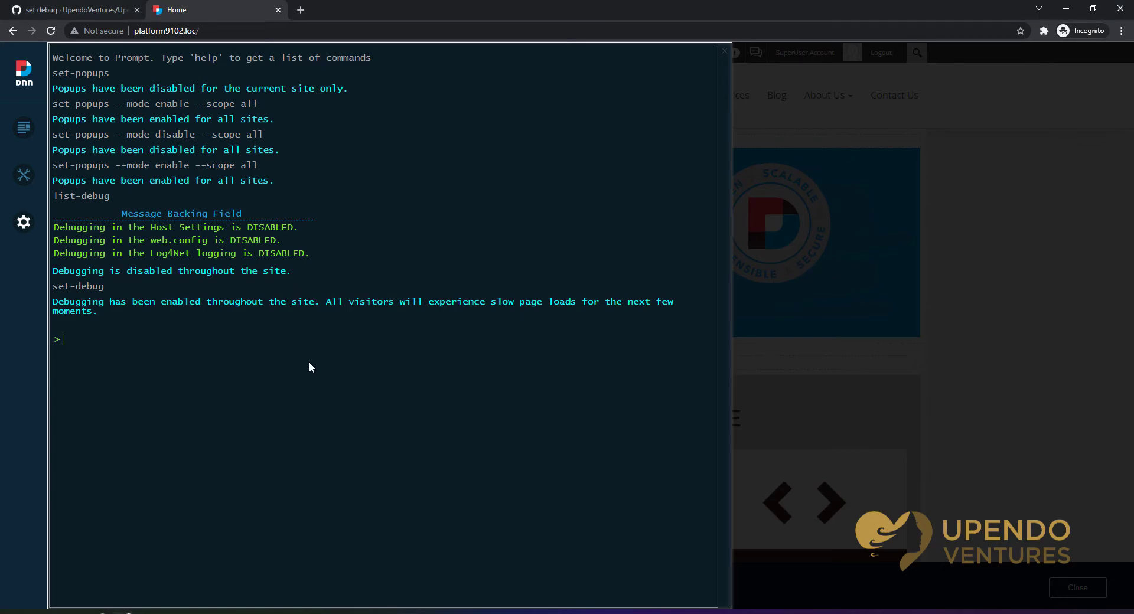
key("Up")
key("Up")
key("Return")
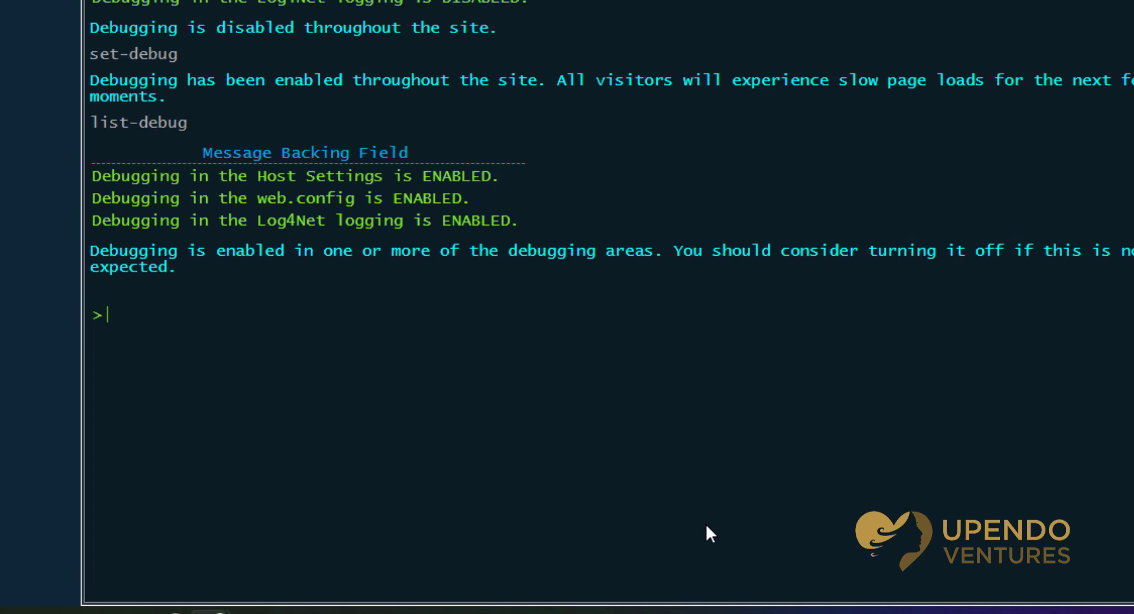
Recall set-debug from the command history and run it again to toggle debugging off across the site.
key("Up")
key("Up")
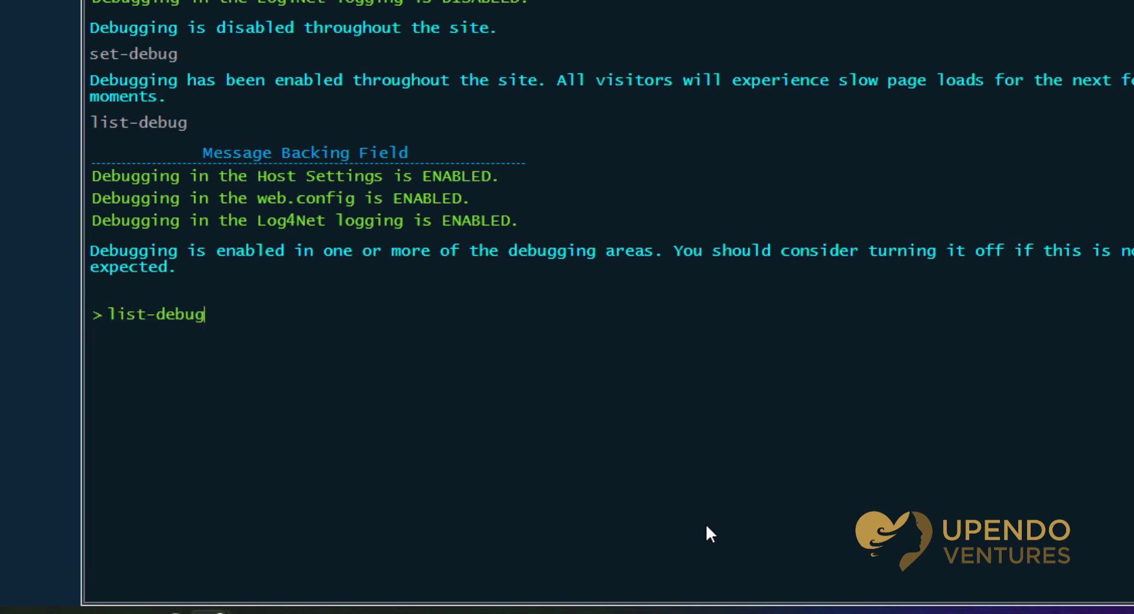
key("Return")
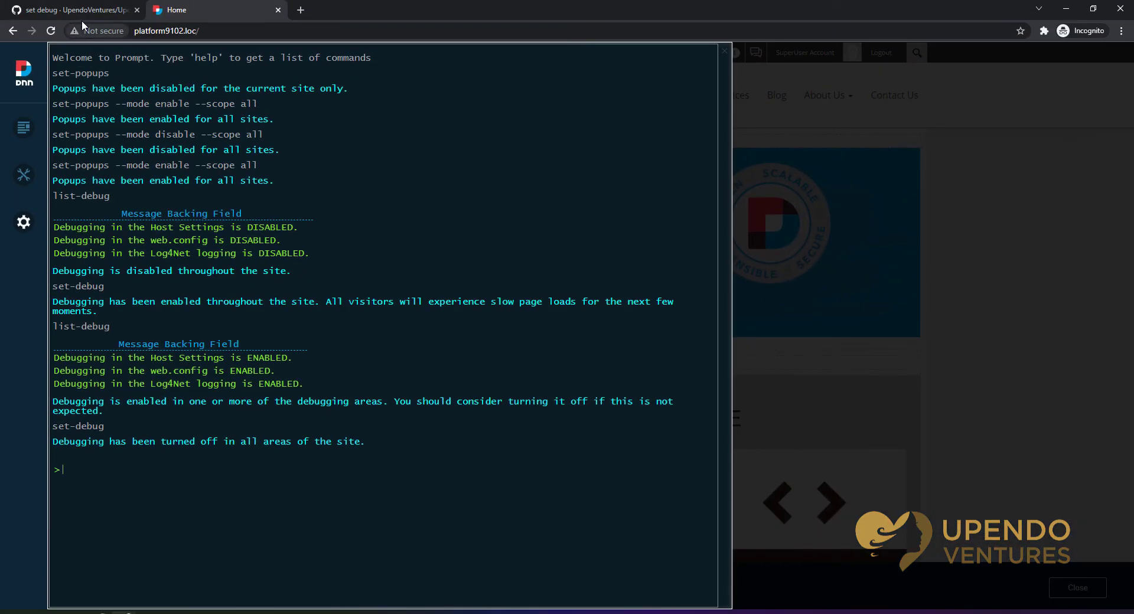
Check the command pages in the Upendo-Dnn-Prompt GitHub wiki, and run list-themes in the DNN Prompt console.
left_click(82, 15)
scroll(185, 157, "up", 10)
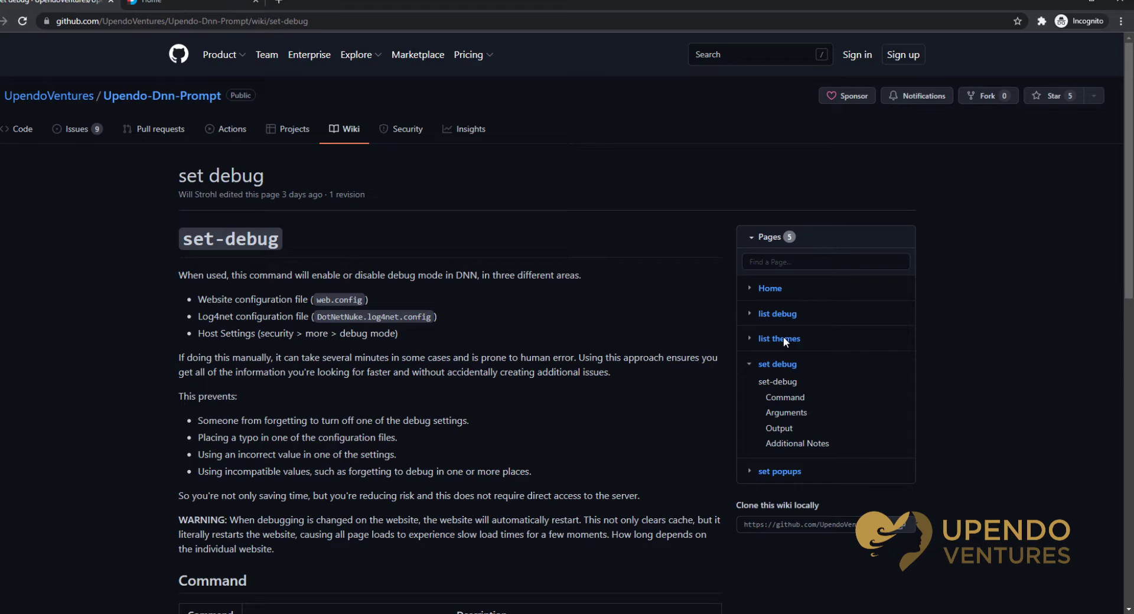
left_click(749, 364)
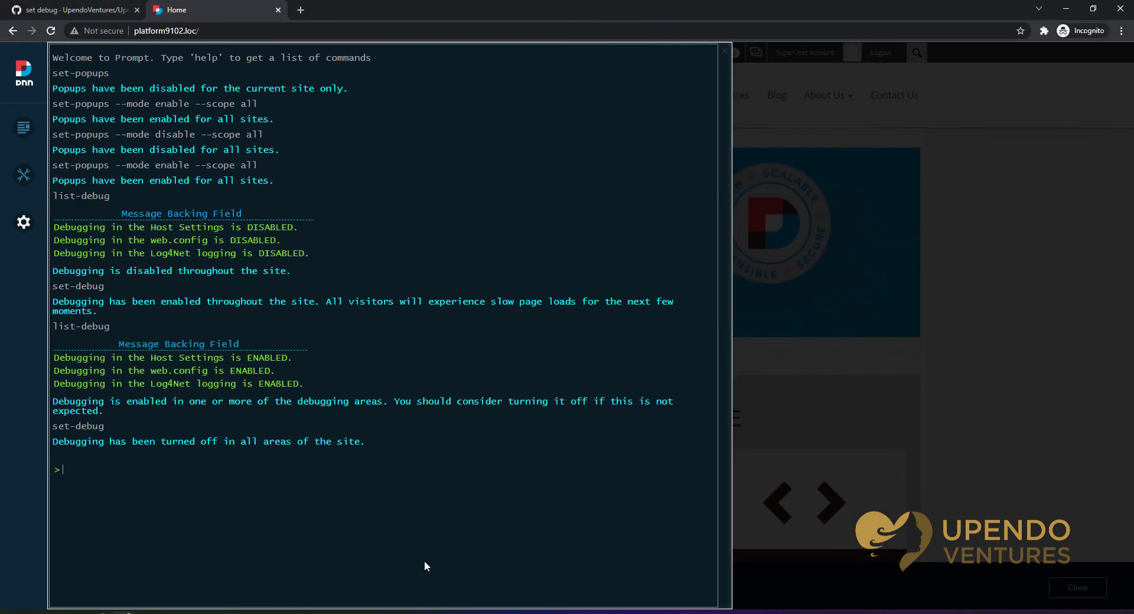
type("list-themes")
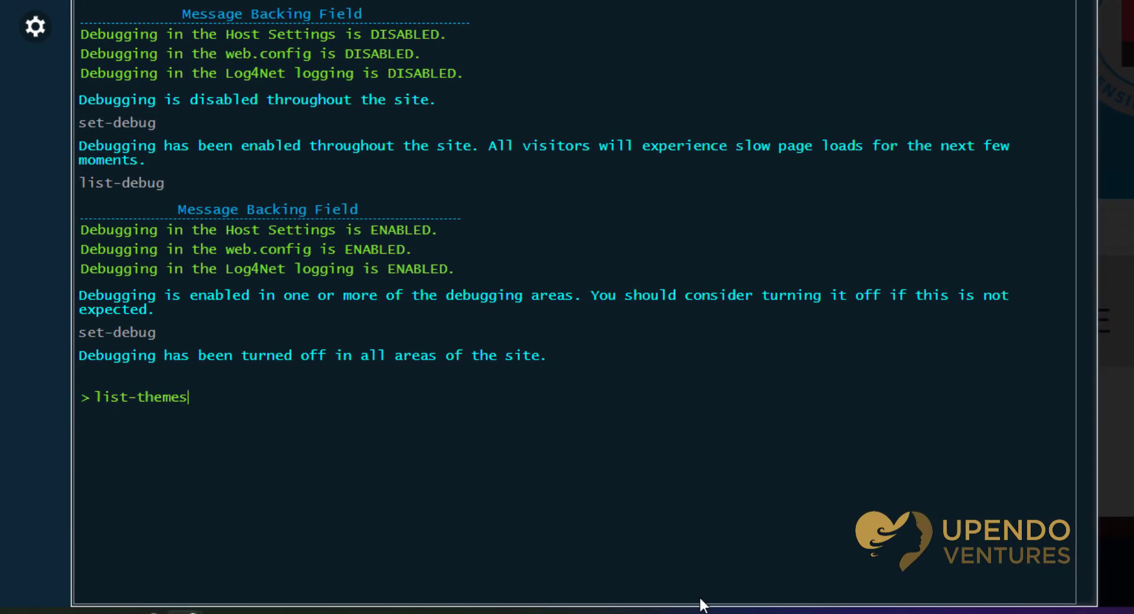
key("Return")
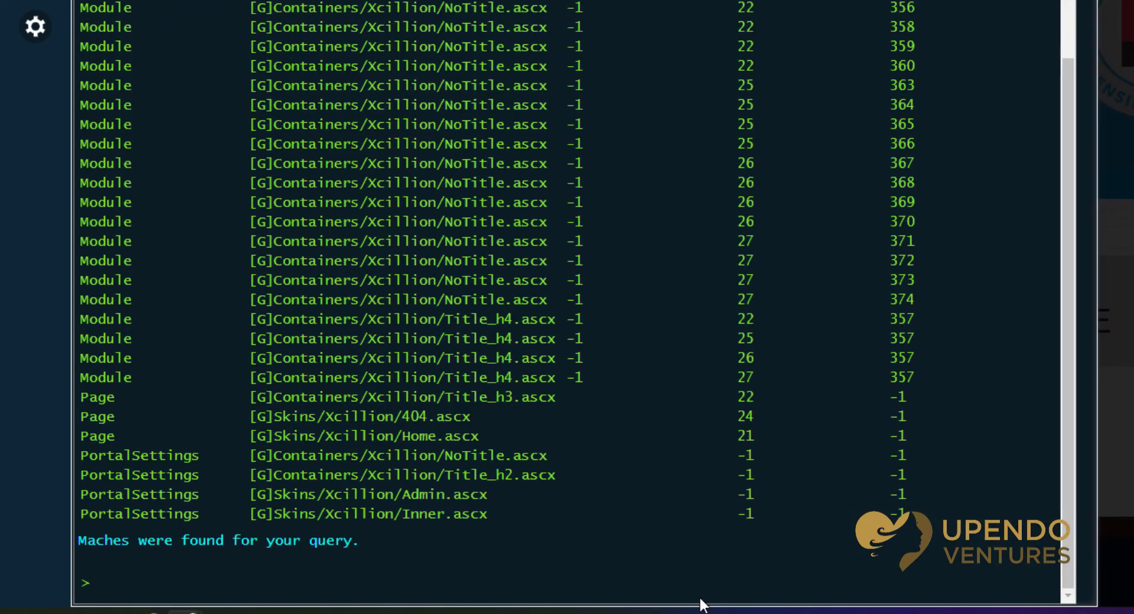